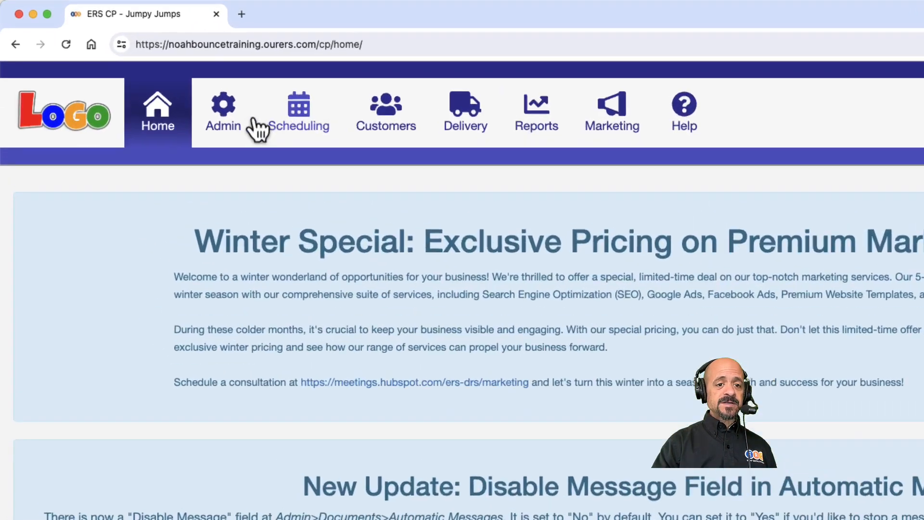
Open the product items administration page and start a new item.
left_click(153, 77)
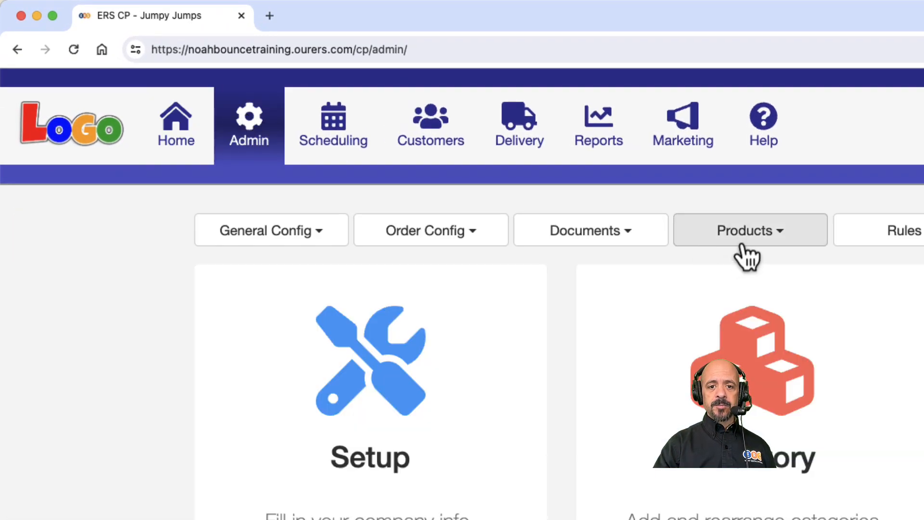
left_click(747, 255)
left_click(738, 268)
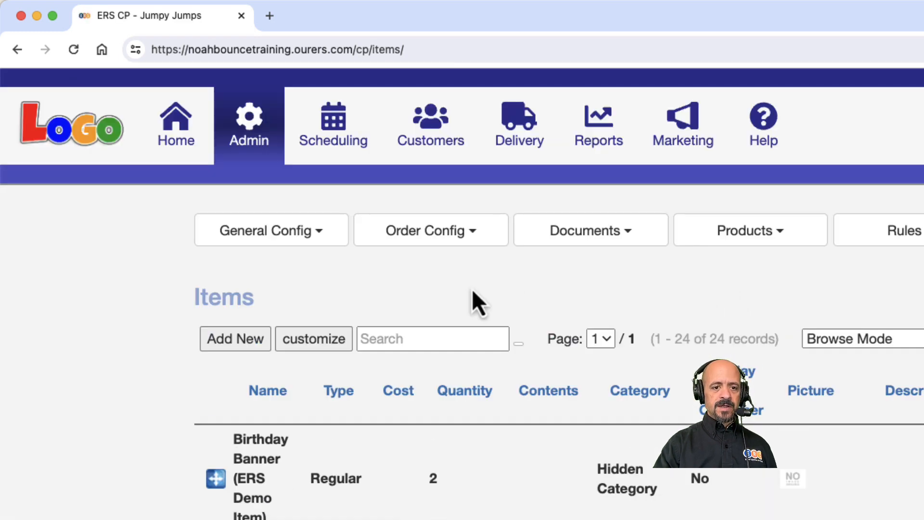
left_click(239, 346)
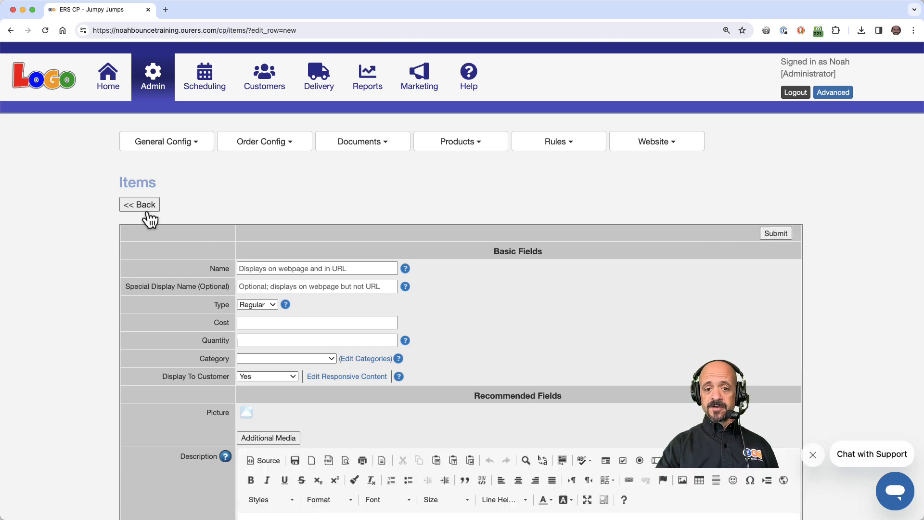
Examine the blank item form's sections, from the basic fields through to the premium website features.
scroll(150, 219, "down", 15)
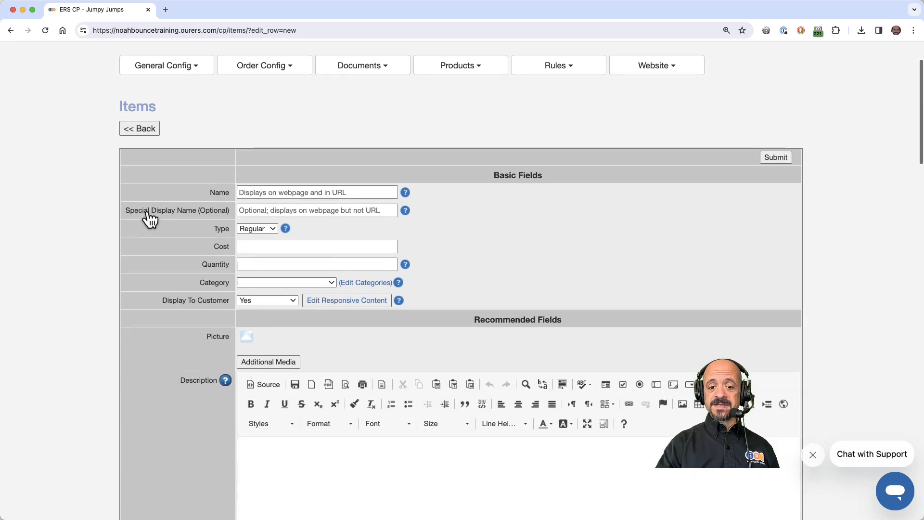
scroll(150, 219, "down", 5)
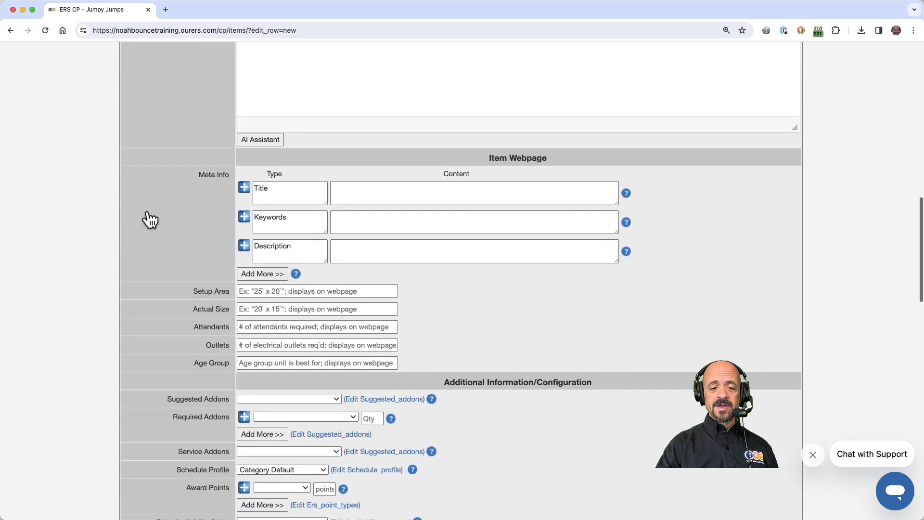
scroll(150, 219, "down", 14)
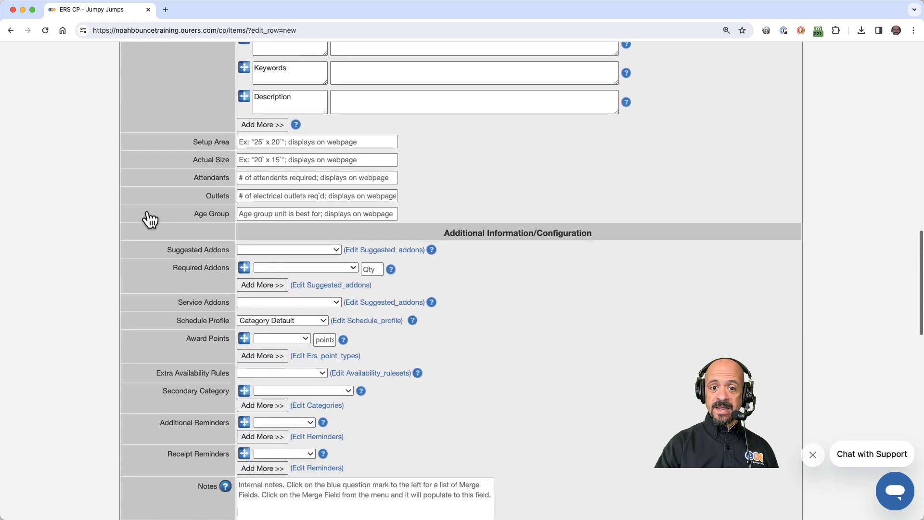
scroll(151, 219, "down", 12)
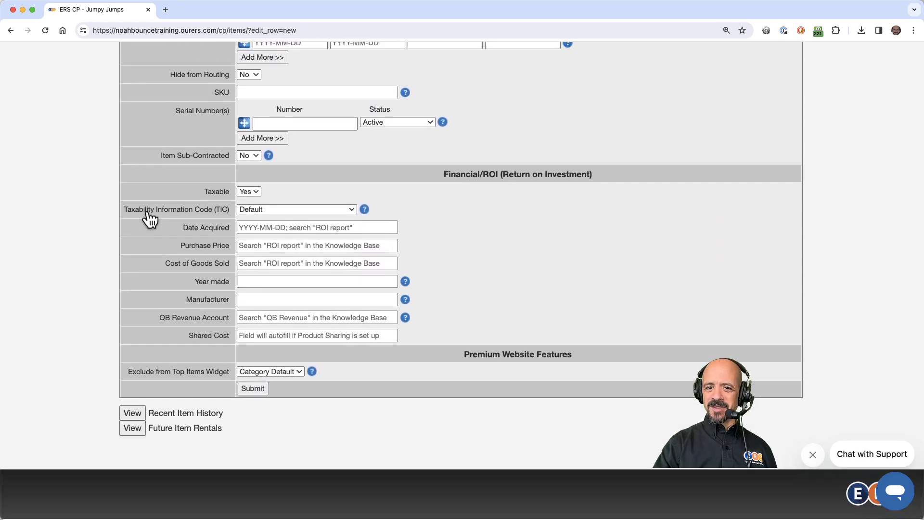
scroll(150, 218, "up", 13)
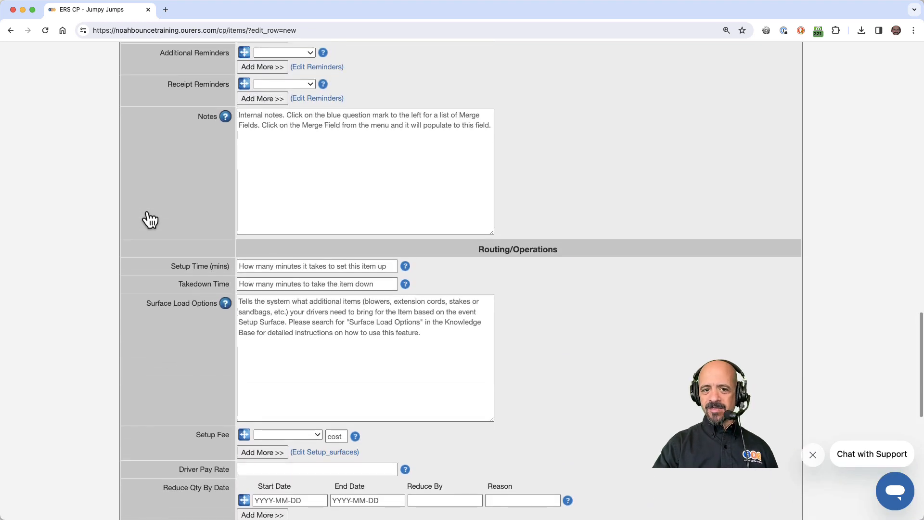
scroll(150, 219, "up", 20)
scroll(150, 219, "up", 4)
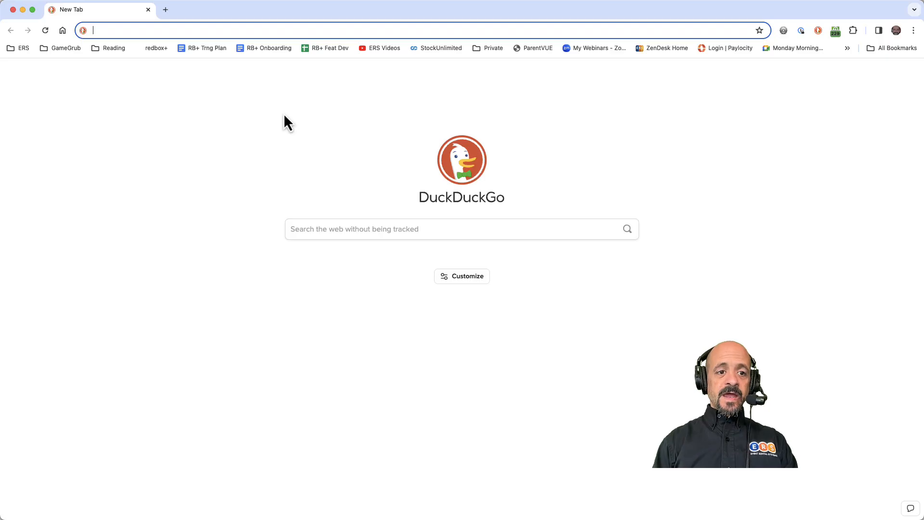
Go to the support.eventrentalsystems.com knowledge base, search for 301 and open the 301 Redirects article.
type("support")
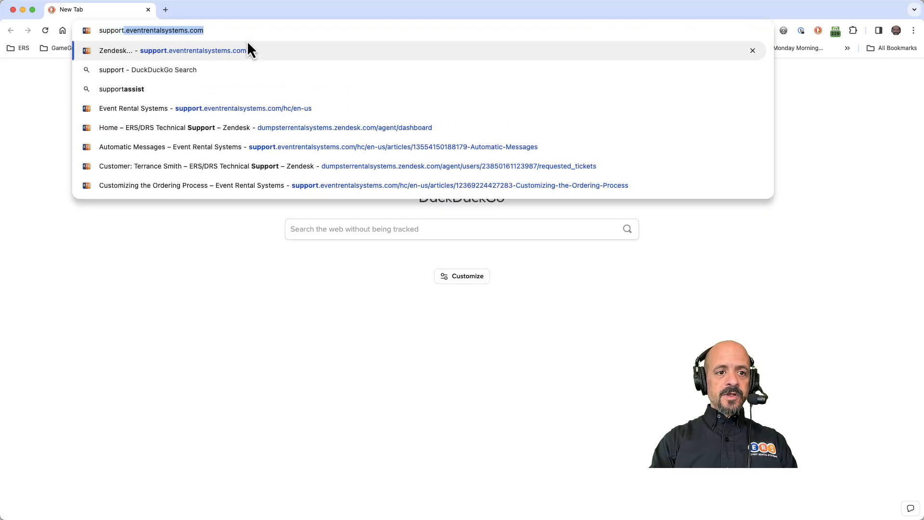
key("Return")
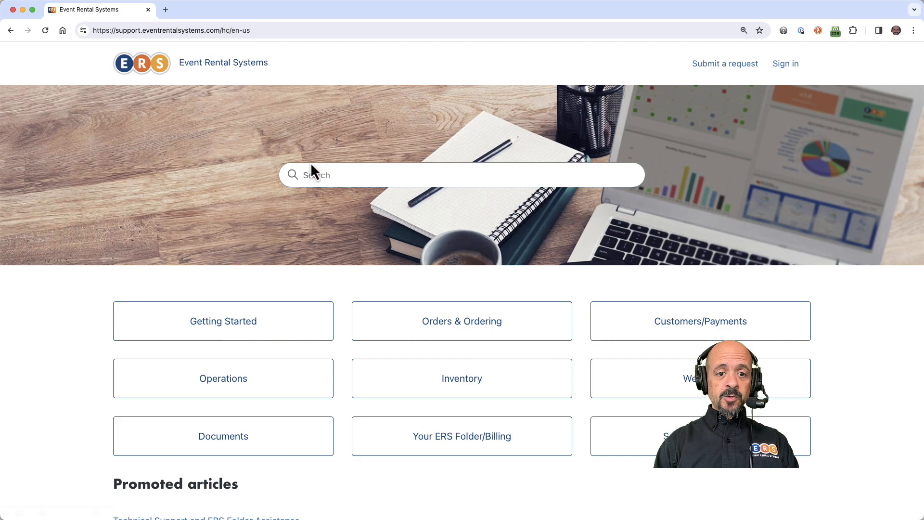
left_click(326, 175)
type("301")
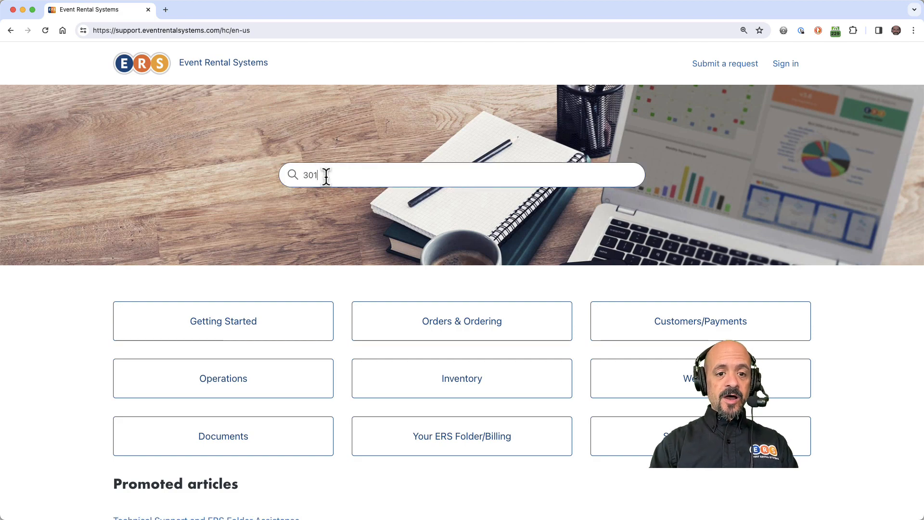
left_click(346, 245)
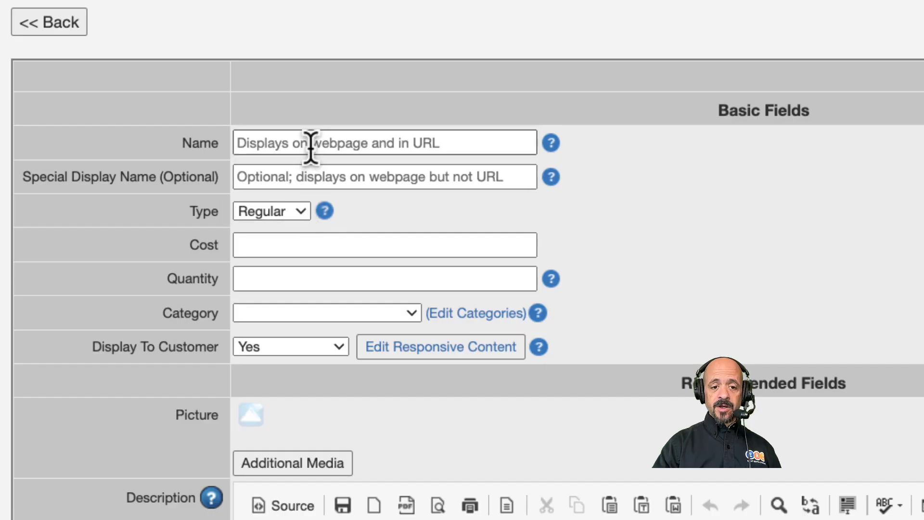
Name the new item 4 in 1 Modular Combo and give it the special display name 4 in 1 Combo.
left_click(310, 144)
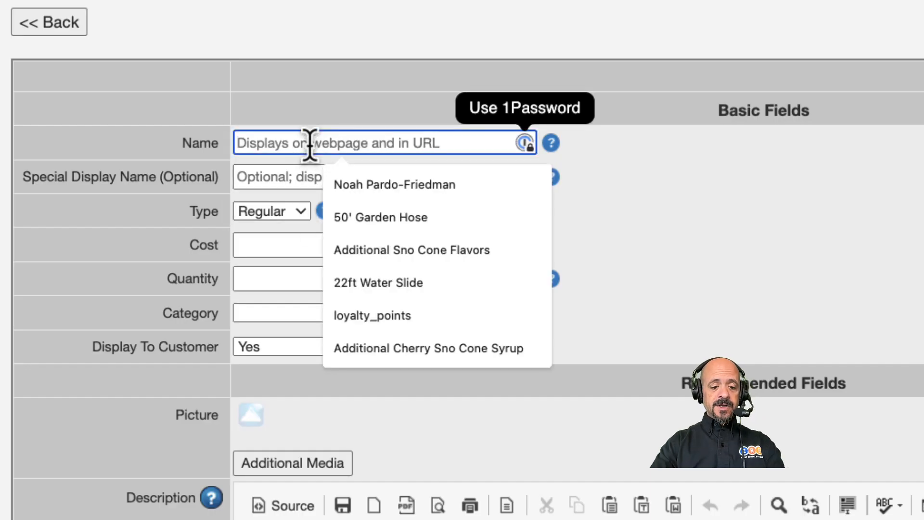
type("4")
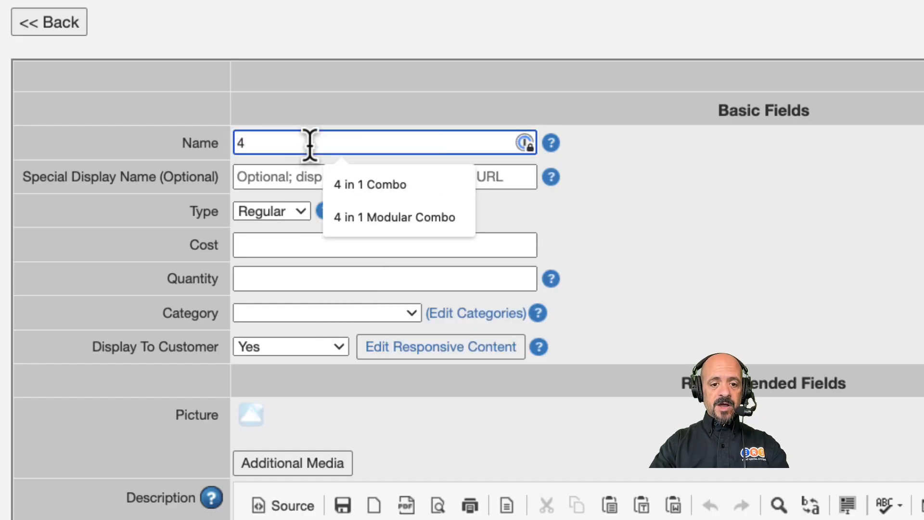
left_click(374, 225)
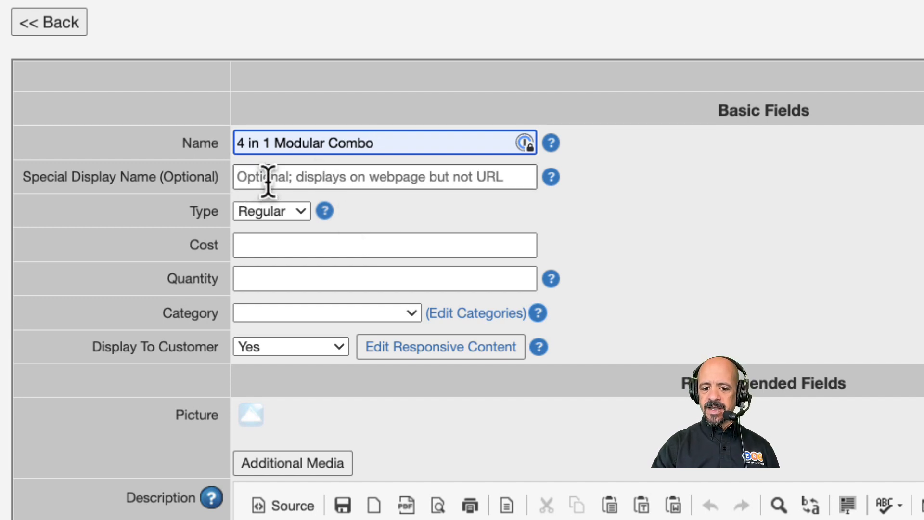
left_click(268, 180)
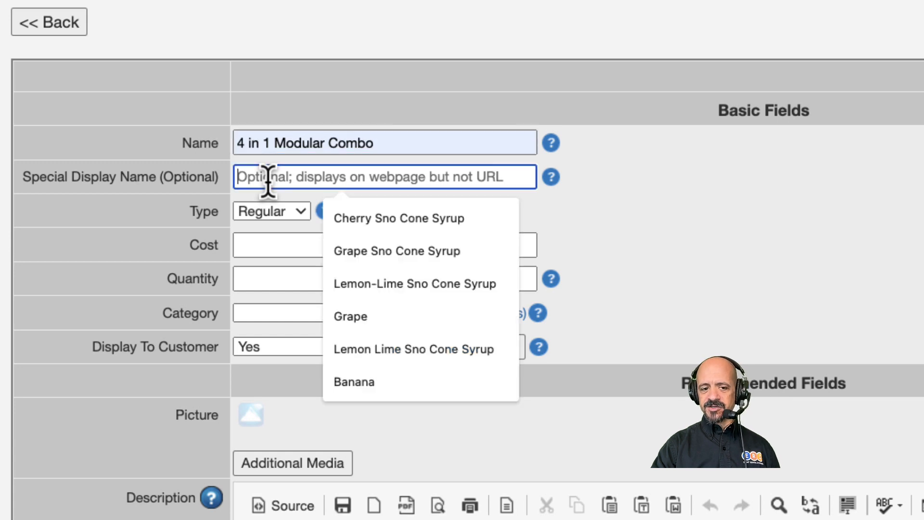
type("4")
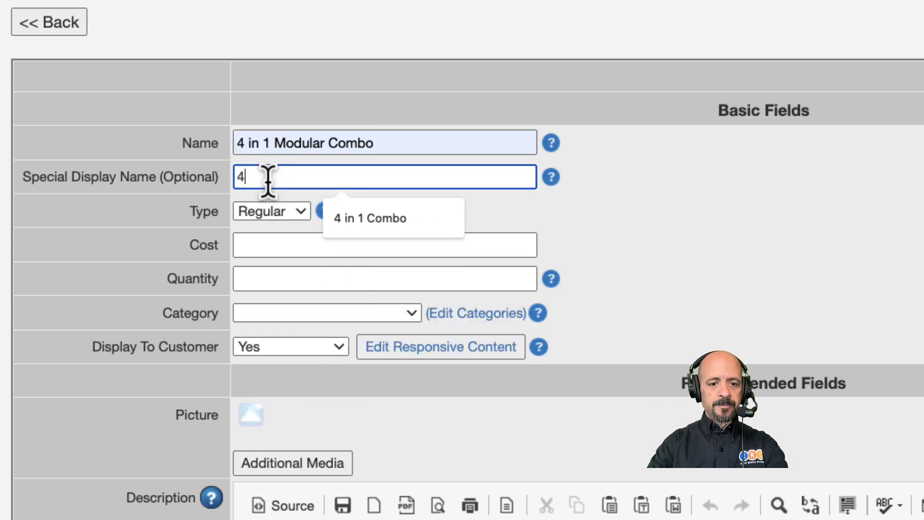
left_click(343, 217)
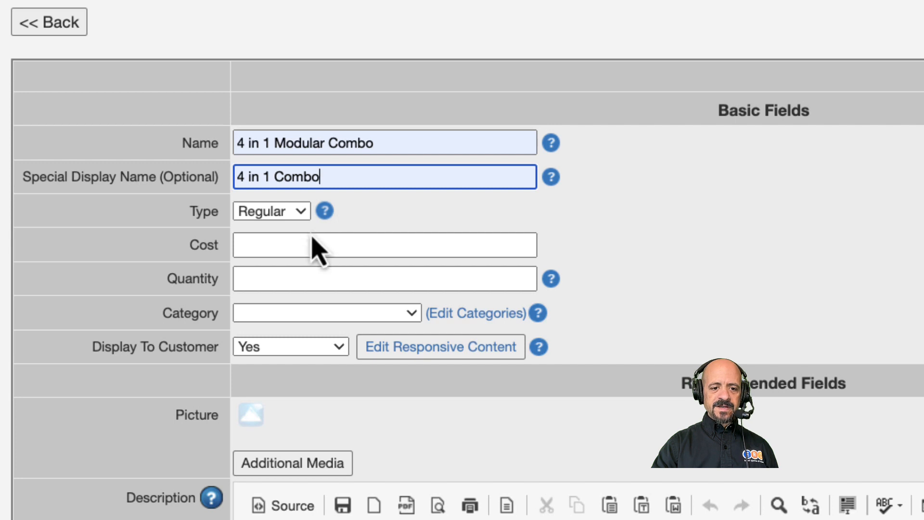
Keep the item type as Regular and set its cost to 300 and quantity to 1.
left_click(301, 215)
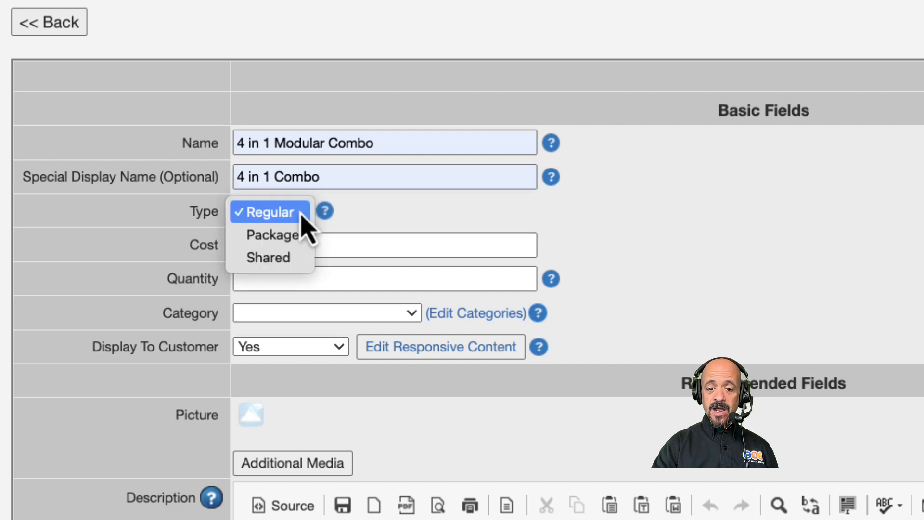
left_click(378, 223)
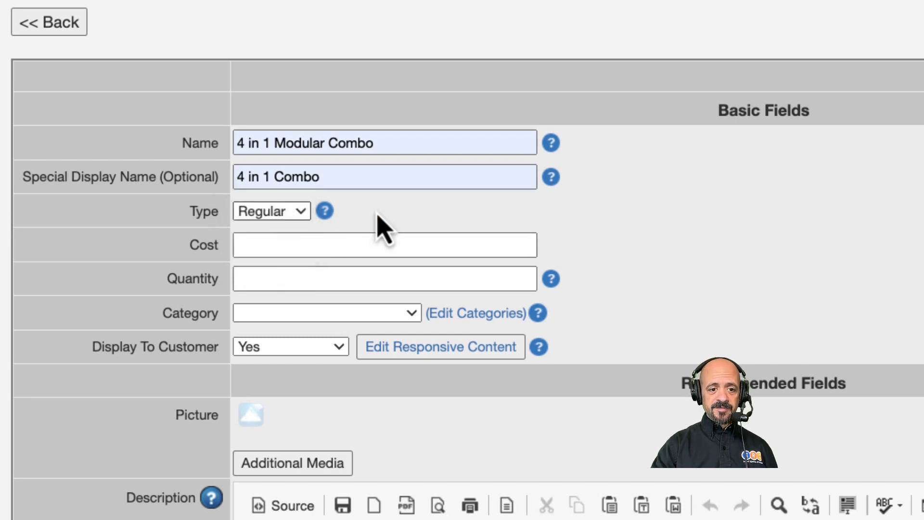
left_click(281, 252)
type("300")
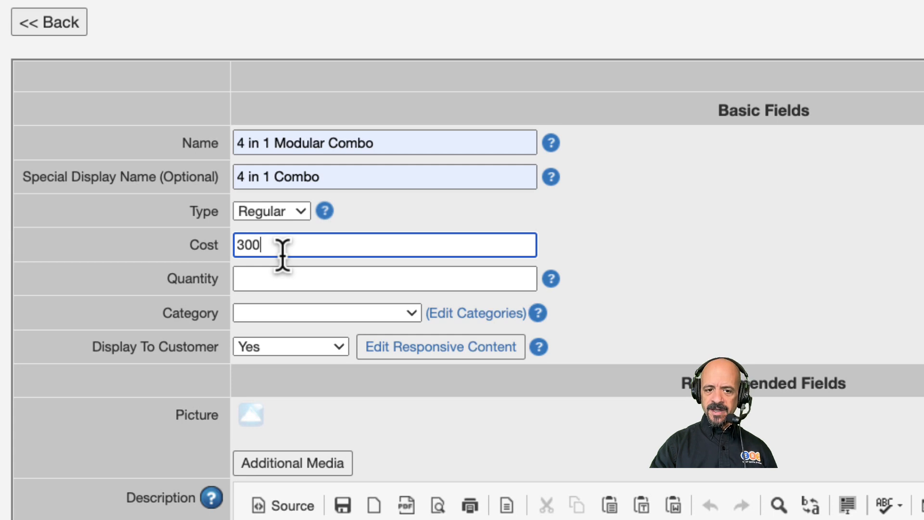
left_click(264, 280)
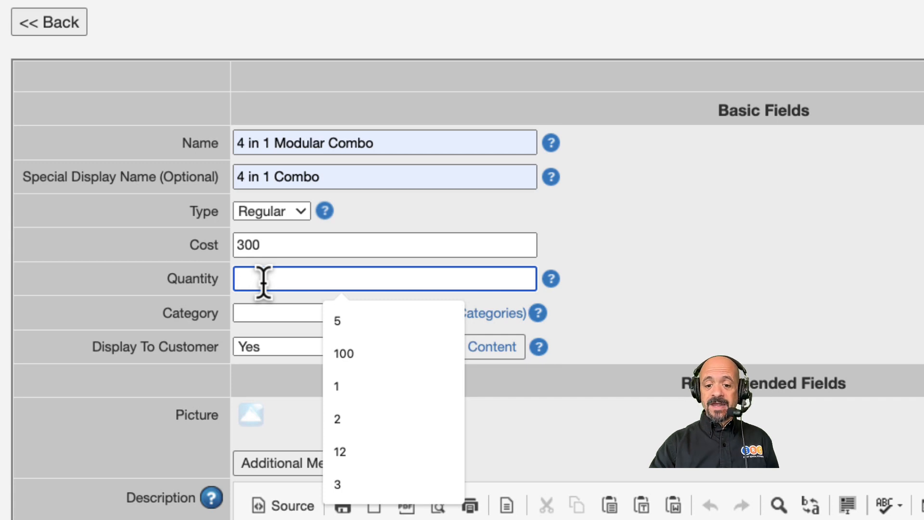
type("1")
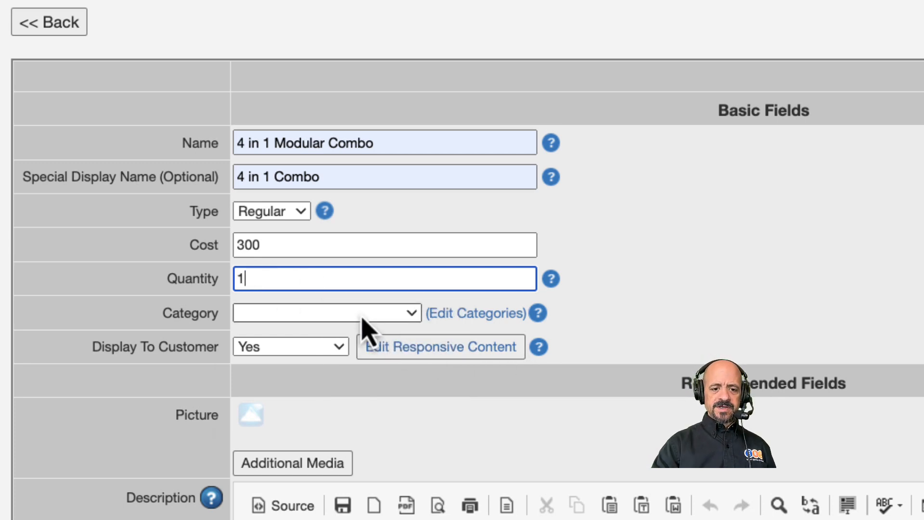
Assign the item to the Combo Bounce Houses category and keep Display To Customer set to Yes.
left_click(362, 317)
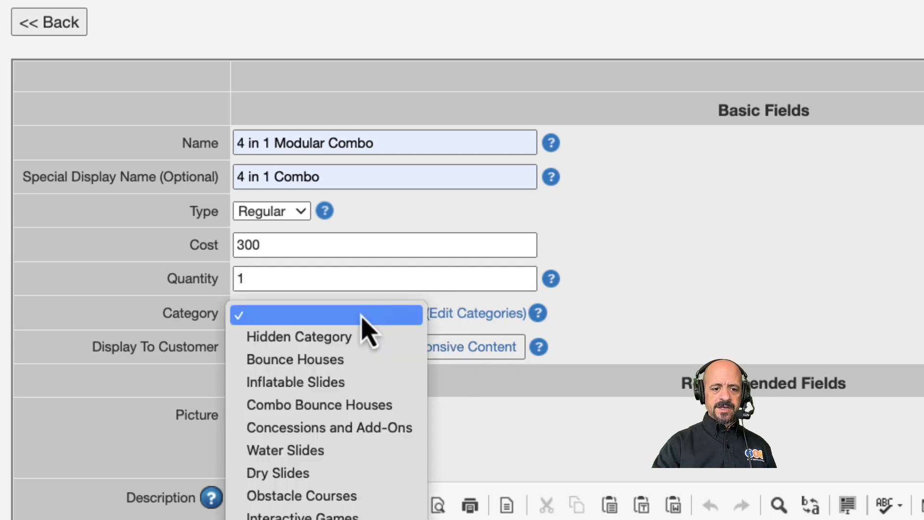
left_click(328, 405)
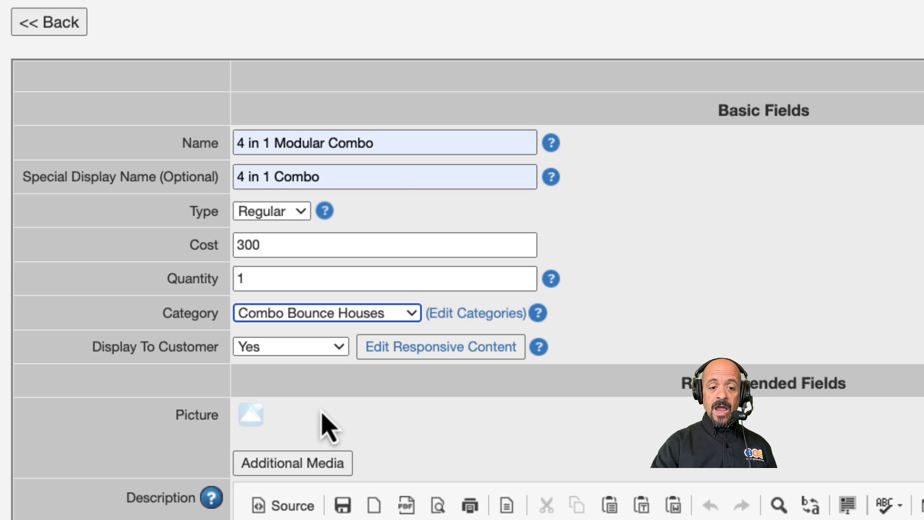
left_click(299, 349)
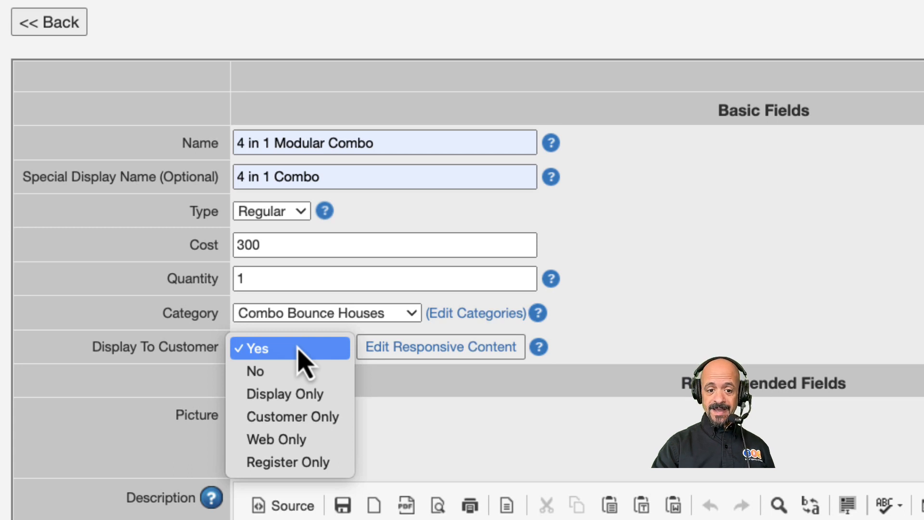
left_click(539, 347)
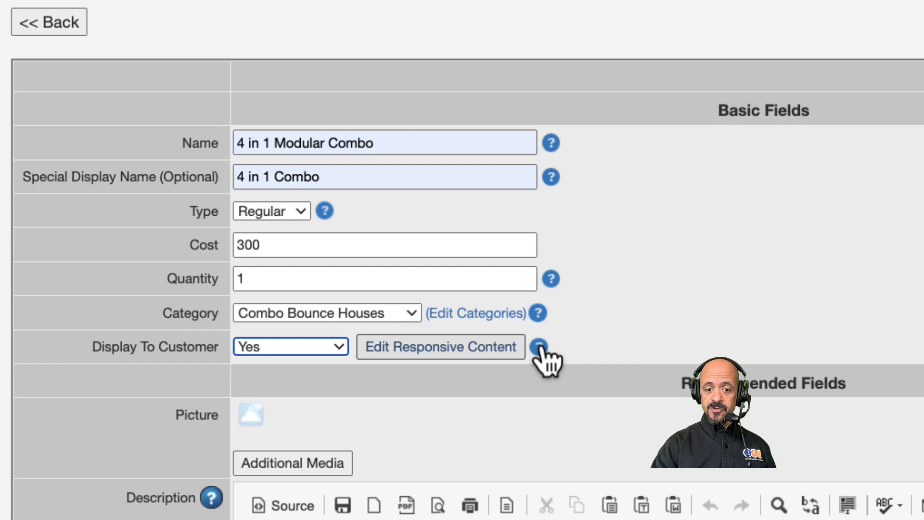
mouse_move(539, 347)
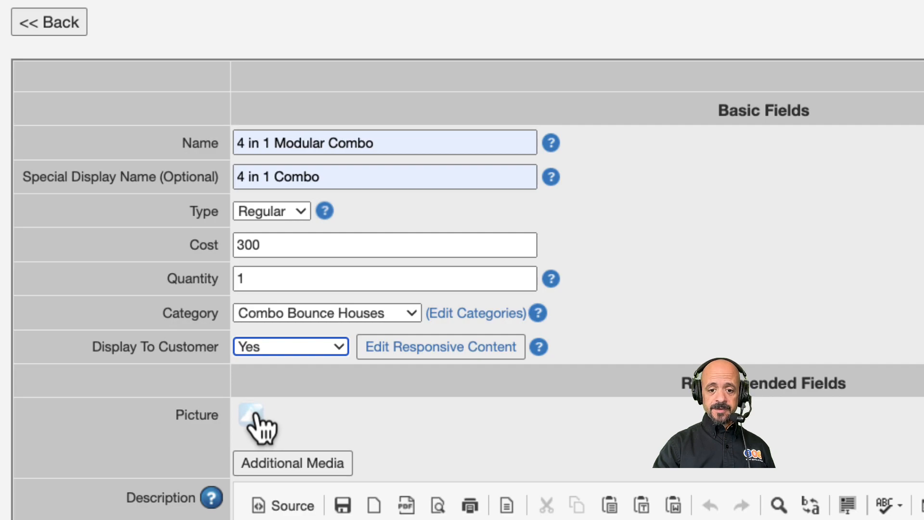
Browse the existing item images, then choose 4 in 1 Modular Combo.jpeg from the Desktop as the item's picture.
left_click(254, 414)
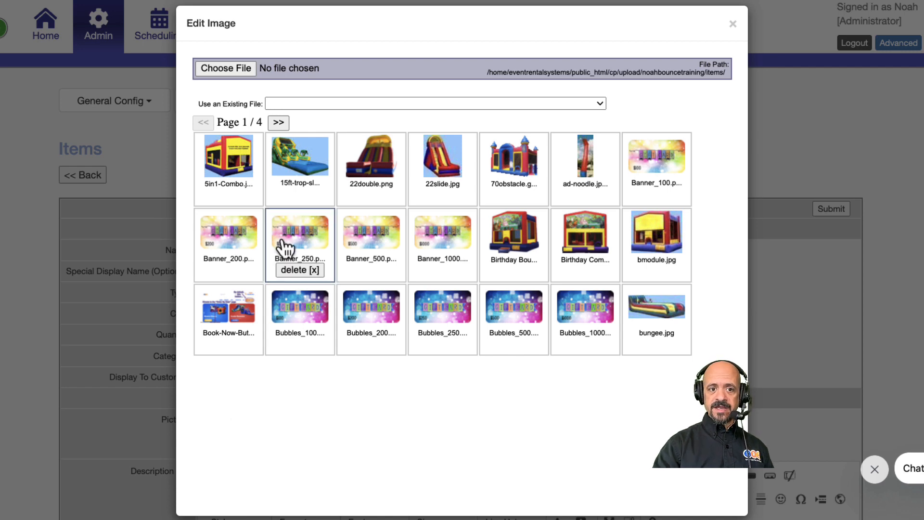
left_click(276, 126)
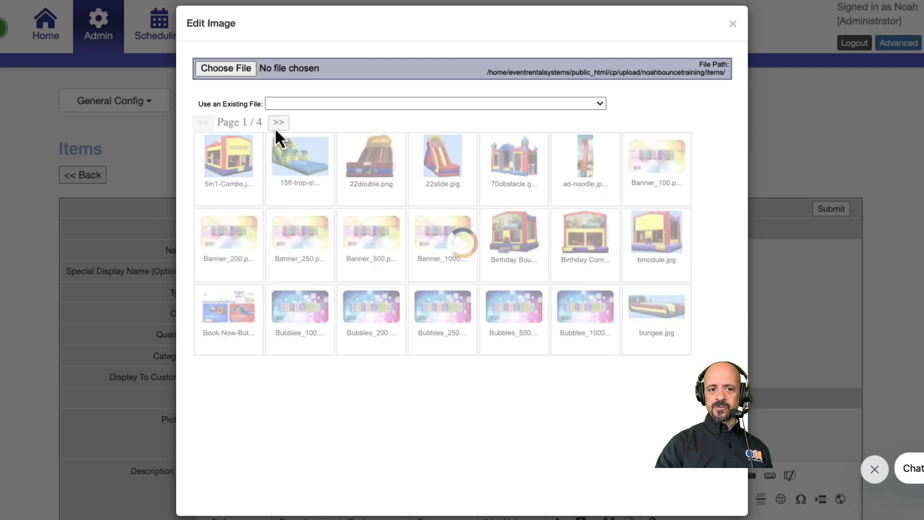
left_click(277, 123)
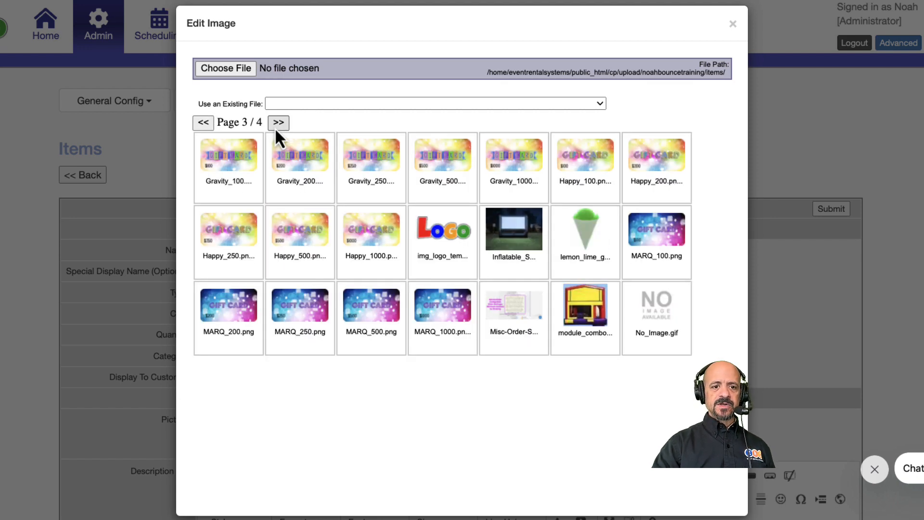
left_click(231, 68)
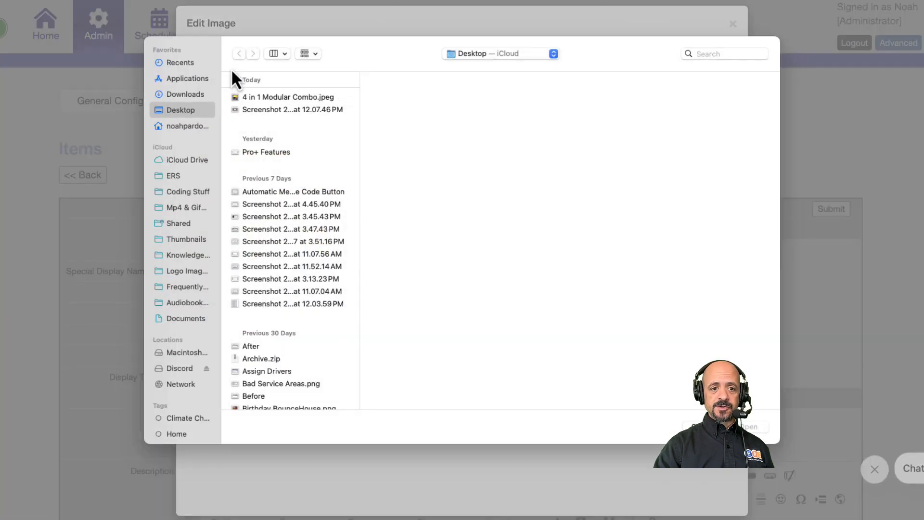
left_click(247, 98)
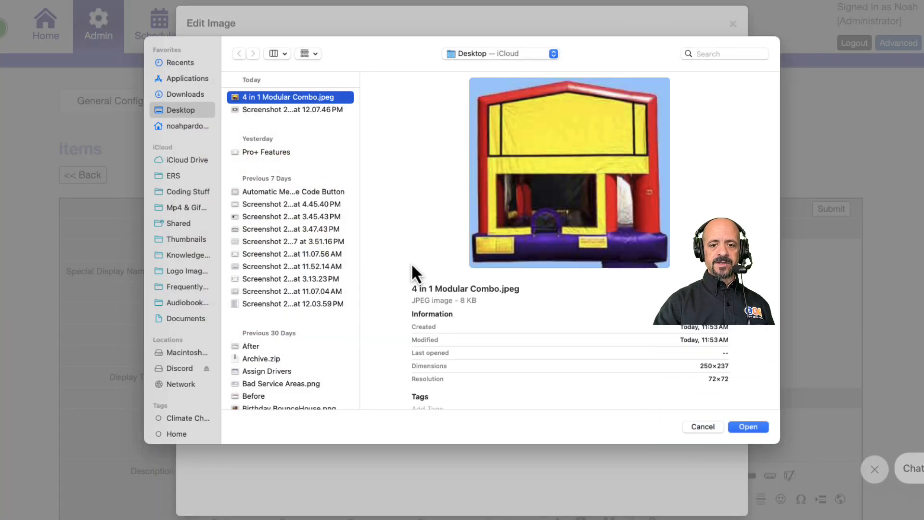
left_click(745, 425)
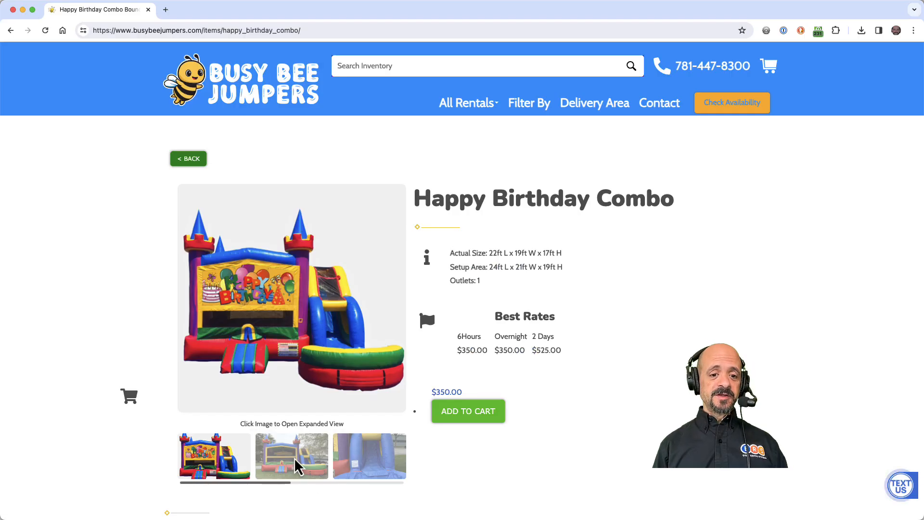
Look through the extra photos of the example Happy Birthday Combo, then close the new item's Additional Media dialog without adding anything.
left_click(295, 461)
left_click(356, 469)
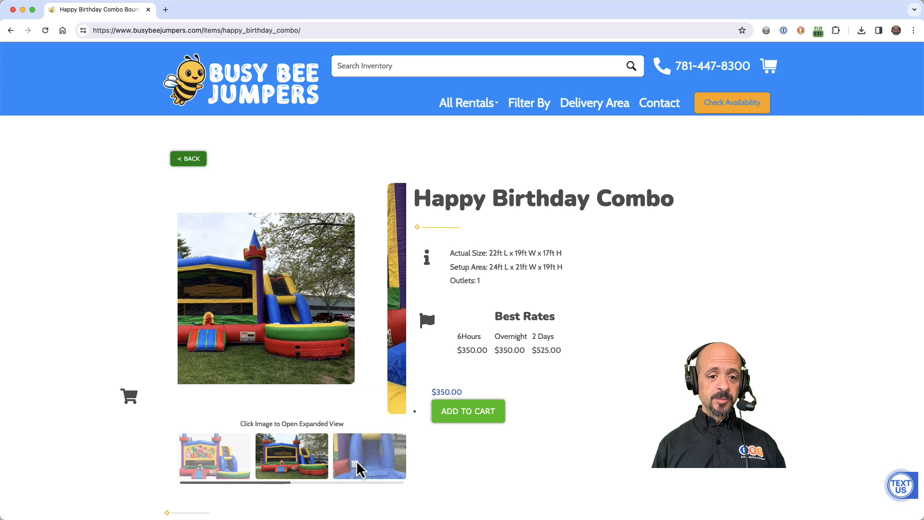
mouse_move(287, 482)
left_mouse_down()
mouse_move(378, 494)
mouse_move(270, 486)
left_mouse_up()
left_click(237, 471)
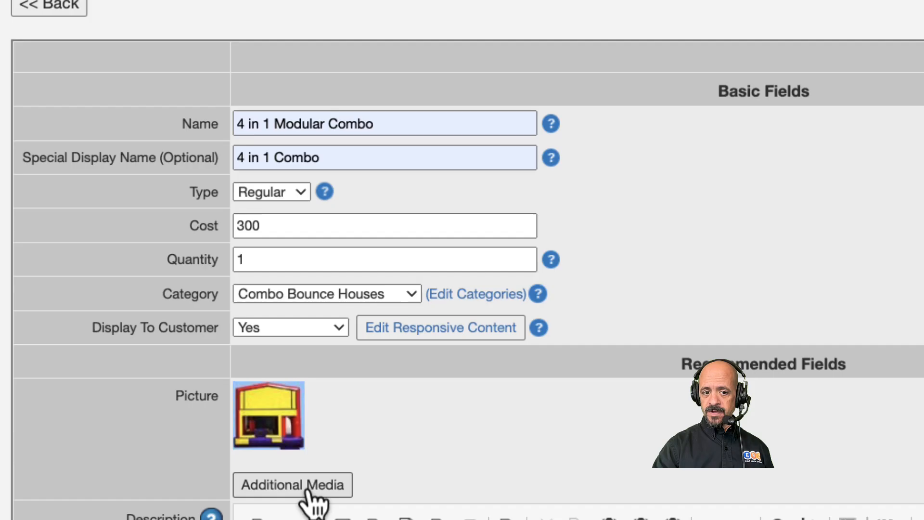
left_click(309, 489)
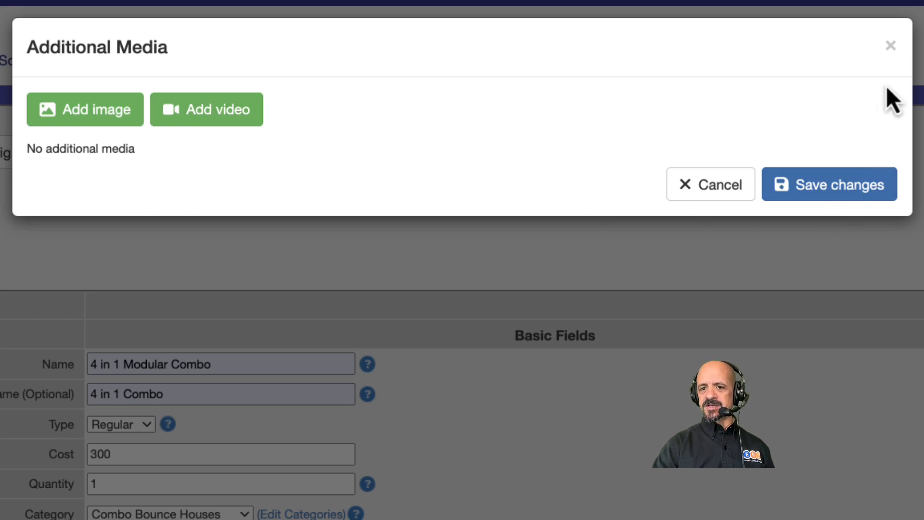
left_click(891, 47)
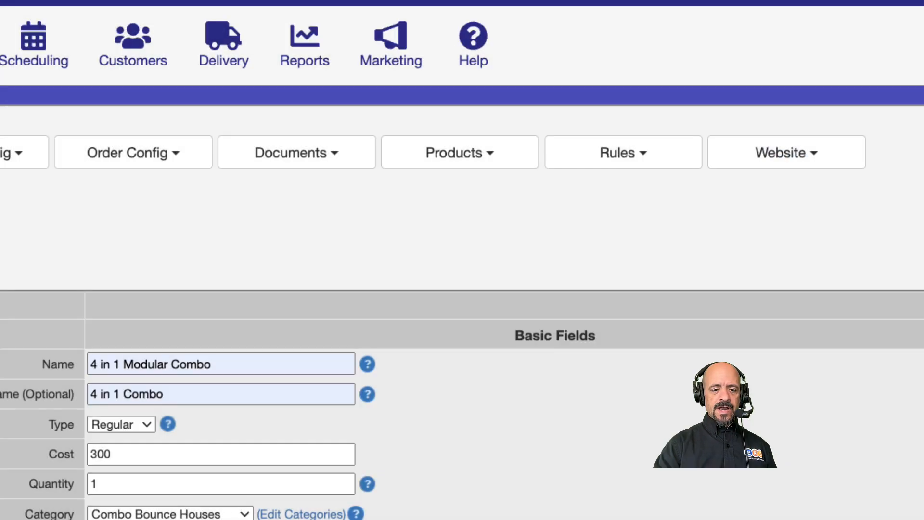
Generate a description with the AI Assistant for a 15' by 15' unit with a jumper, basketball hoop, ladder, and slide, and add it to the editor.
scroll(318, 481, "down", 8)
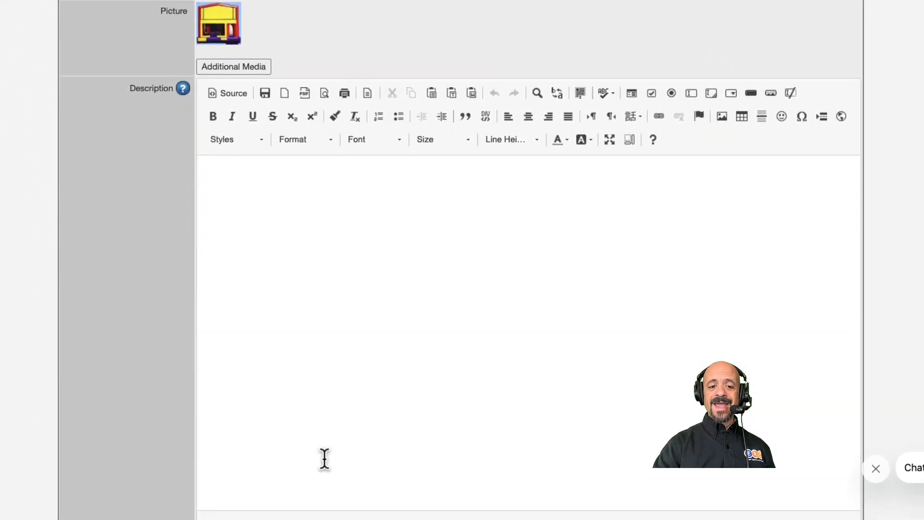
scroll(325, 458, "down", 1)
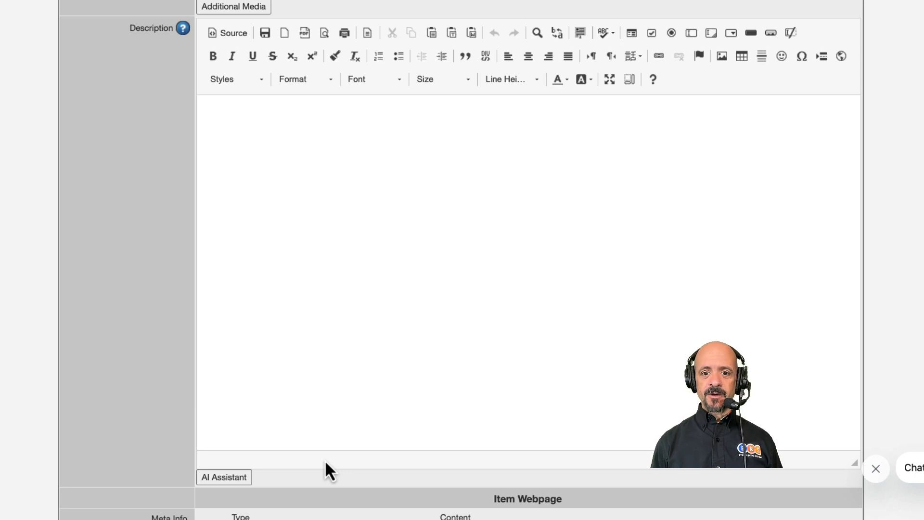
left_click(213, 478)
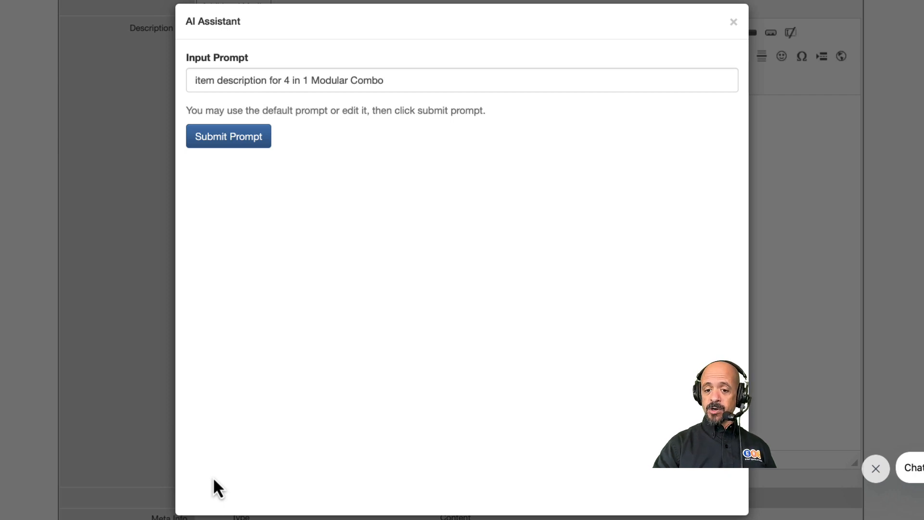
left_click(276, 79)
type("a 15' by 15'")
key("End")
type("unit with a jumper, basketball hoop, ladder, and slide")
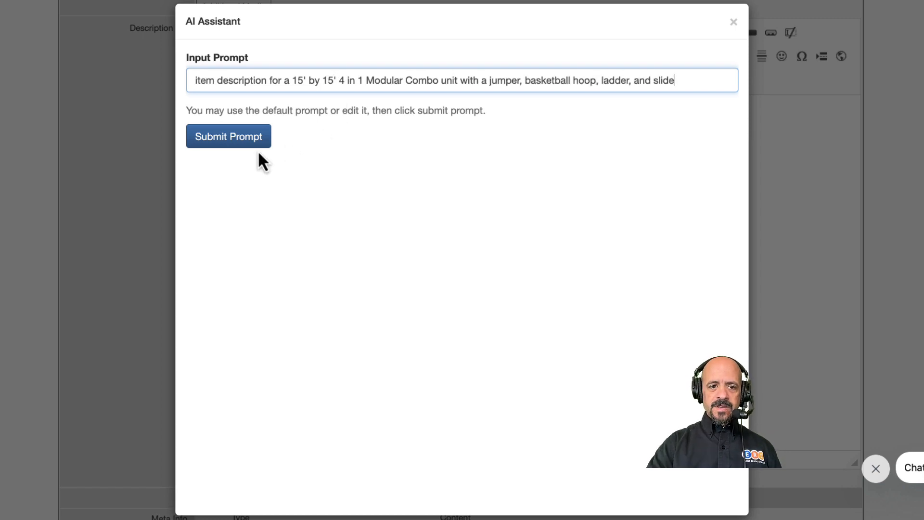
left_click(237, 137)
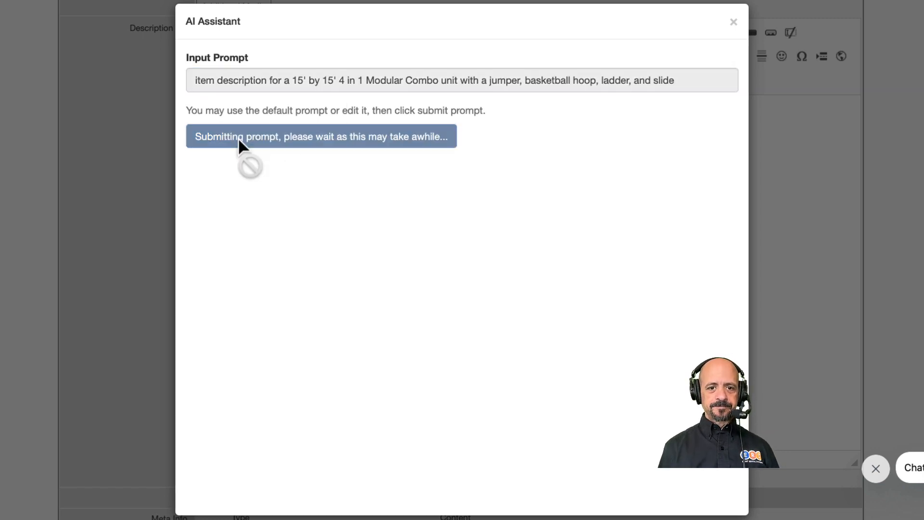
scroll(355, 296, "down", 4)
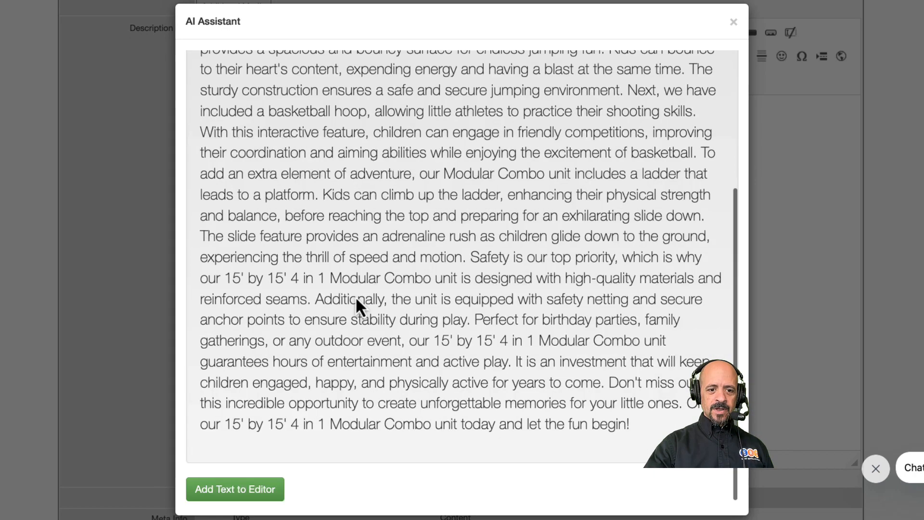
left_click(224, 491)
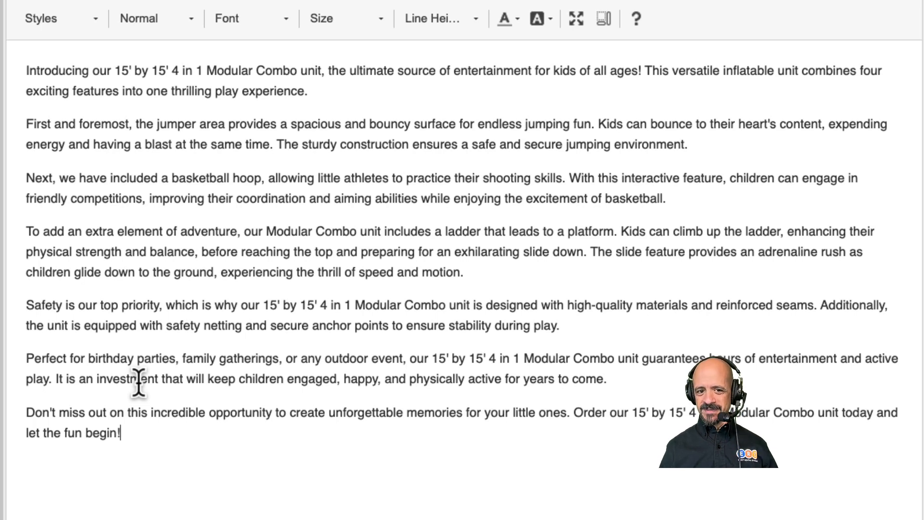
Replace "It is an investment that" with "This rental" in the description's birthday parties paragraph.
left_click_drag(56, 378, 158, 378)
type("This rental")
key("alt+shift+Right")
key("BackSpace")
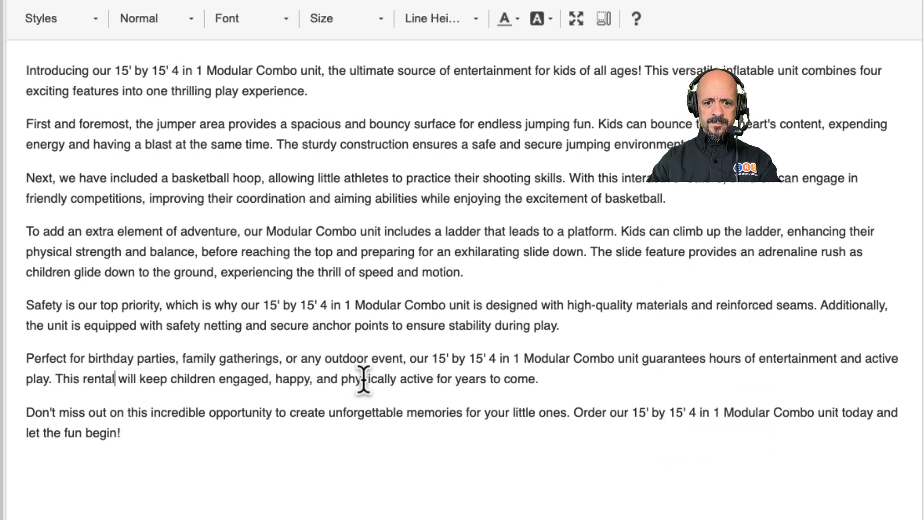
Change "years to come" to "hours, and supply you with years of great memories", and replace "Order" with "Rent" in the closing paragraph.
left_click(534, 380)
key("alt+shift+Left")
key("alt+shift+Left")
key("alt+shift+Left")
type("hours, and supply you with years of great memories")
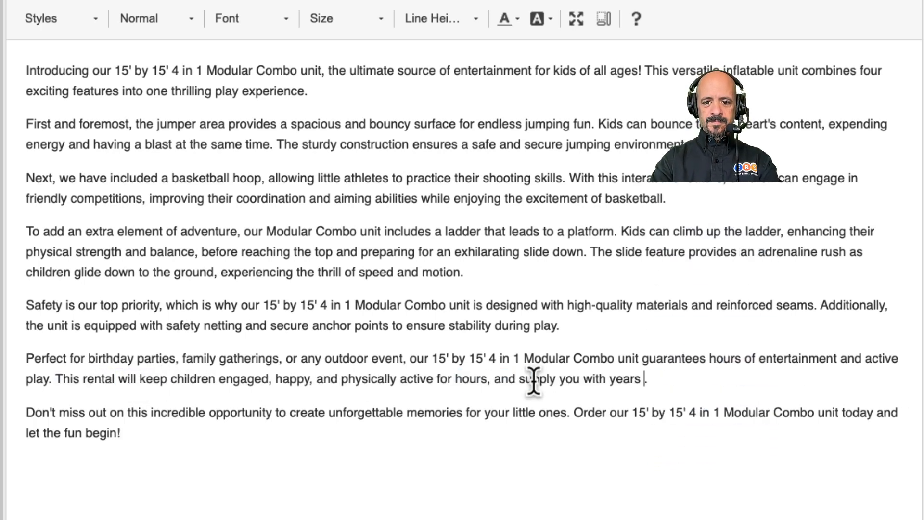
double_click(588, 417)
type("Rent")
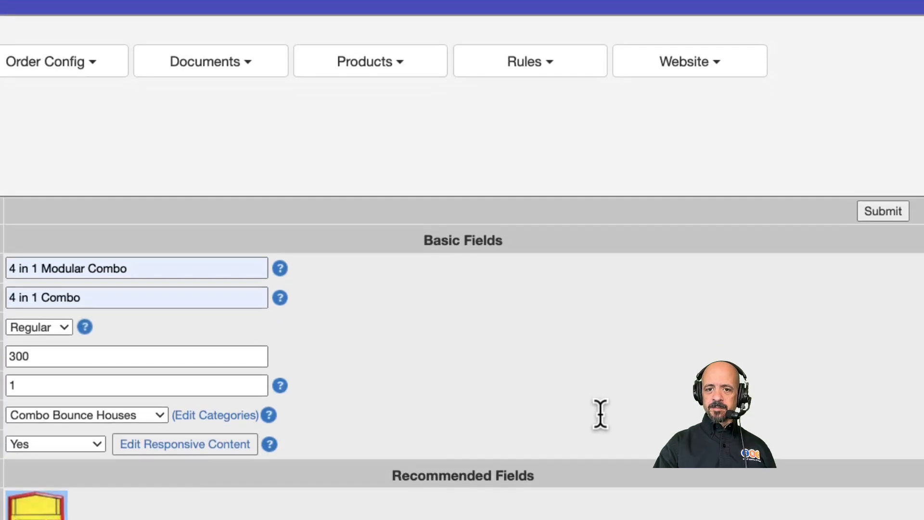
Open the rental storefront and view its Combo Bounce Houses category before submitting the item.
scroll(598, 413, "down", 1)
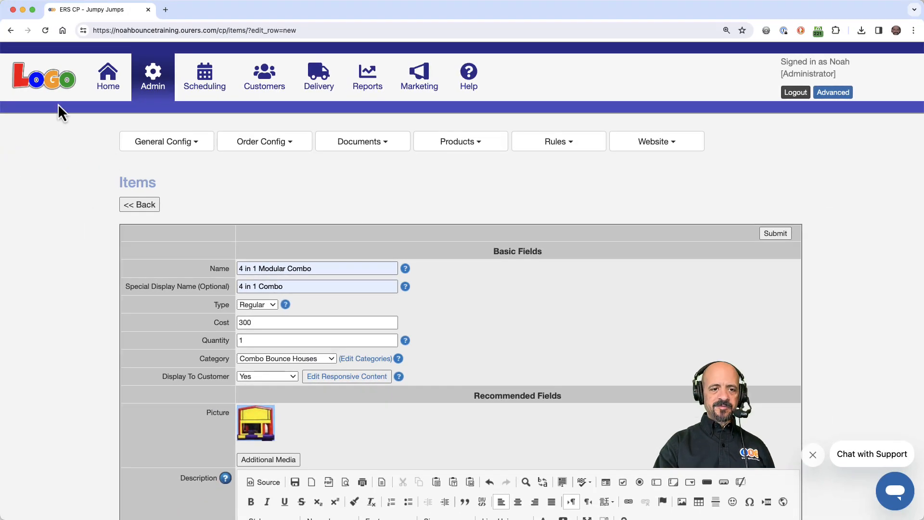
left_click(53, 79)
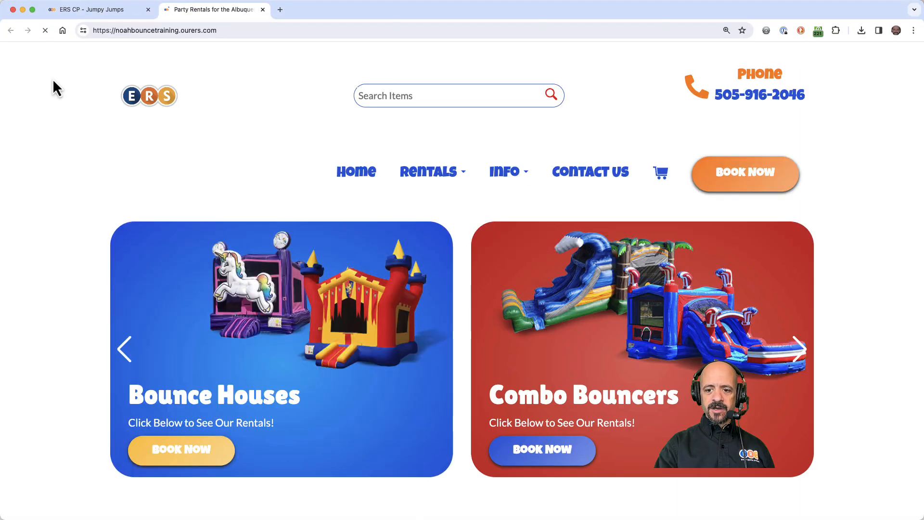
left_click(420, 176)
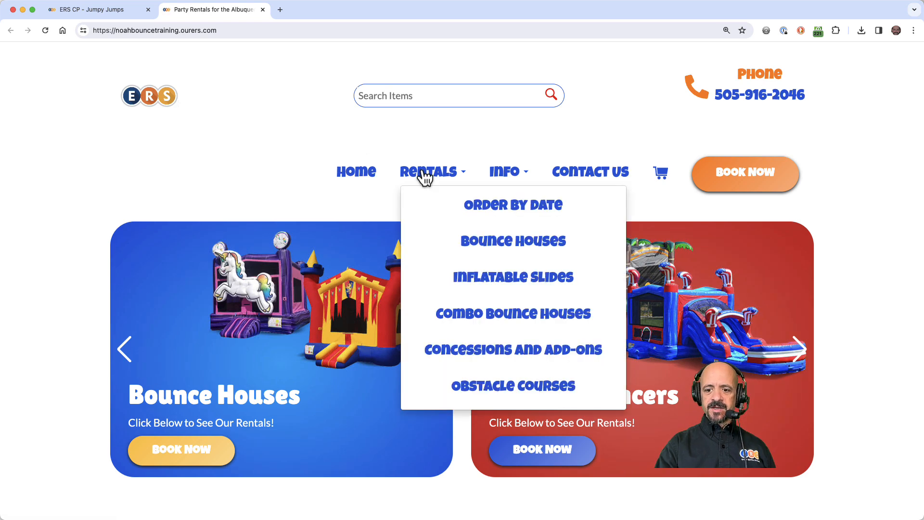
left_click(457, 312)
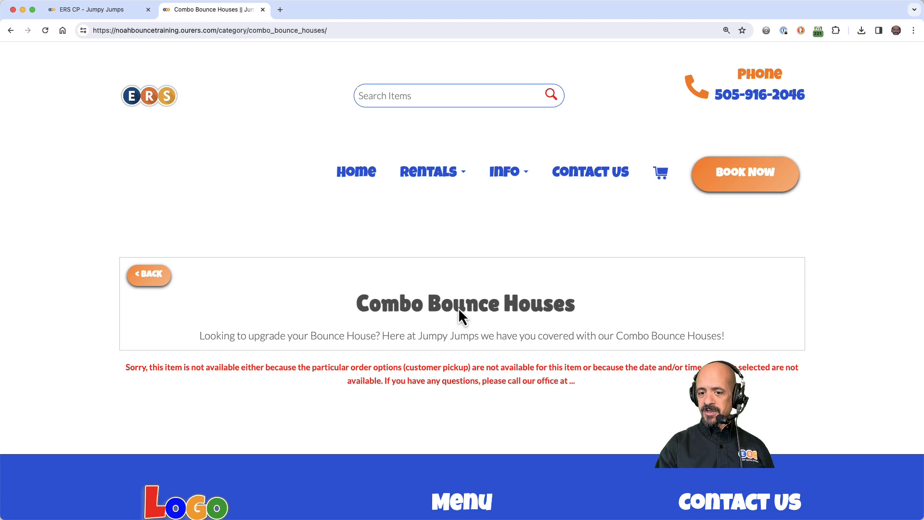
Submit the new item in the control panel and refresh the storefront's Combo Bounce Houses page.
left_click(105, 17)
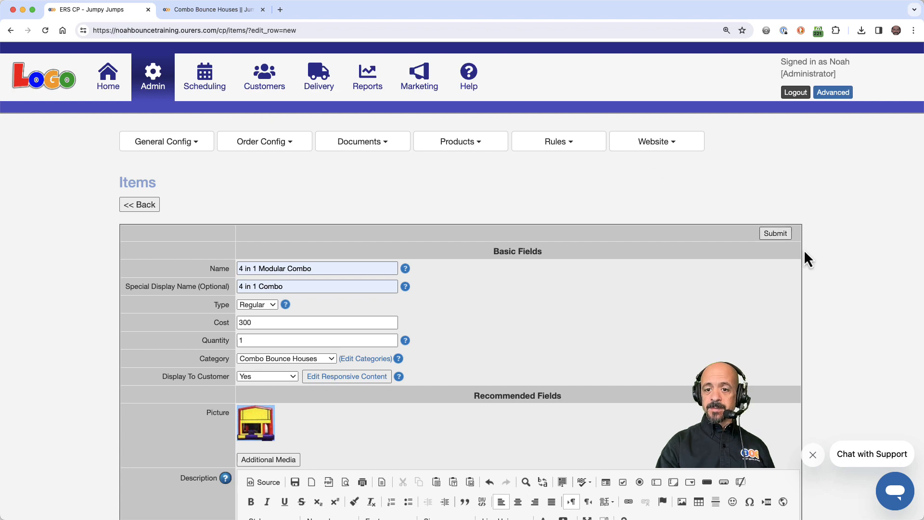
left_click(776, 234)
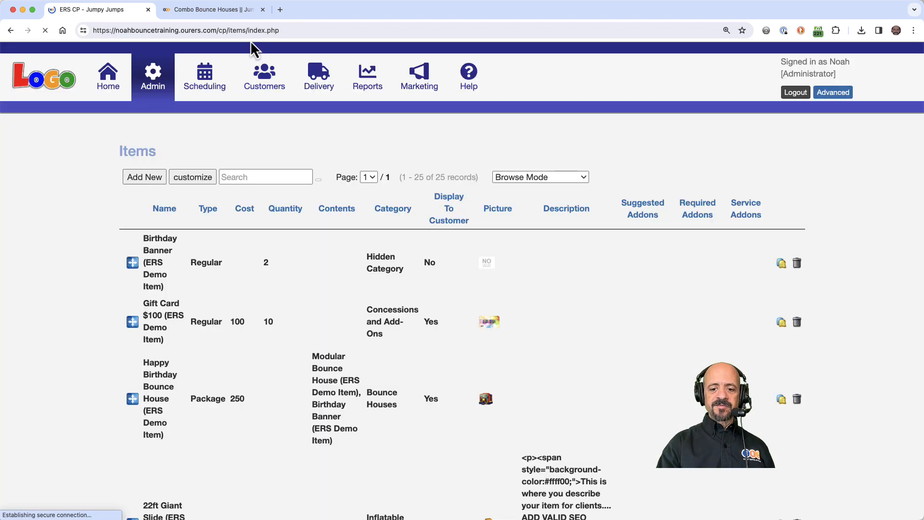
left_click(236, 12)
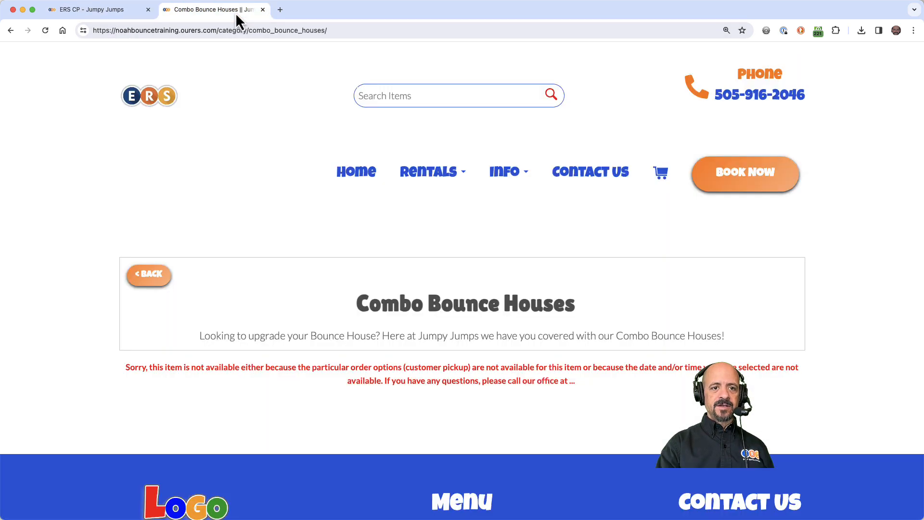
key("super+r")
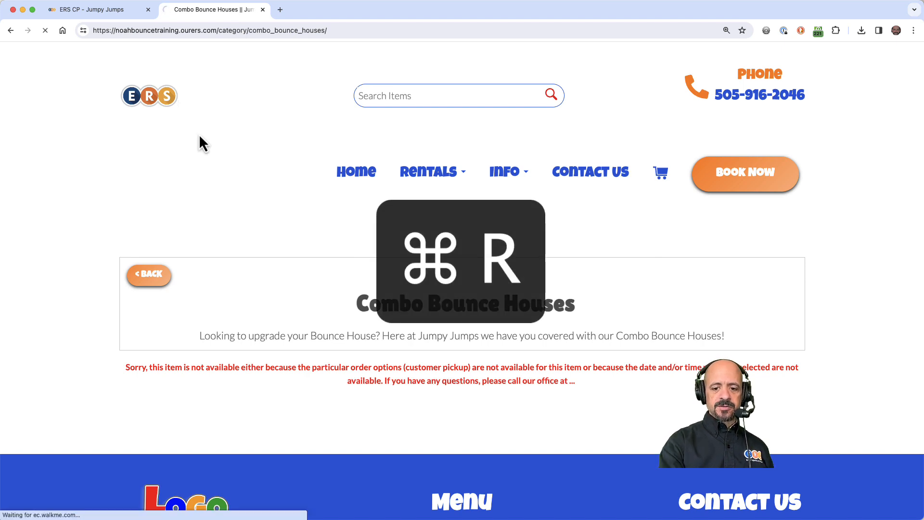
Open the 4 in 1 Combo listing on the storefront and review its picture, prices and description.
scroll(199, 137, "down", 5)
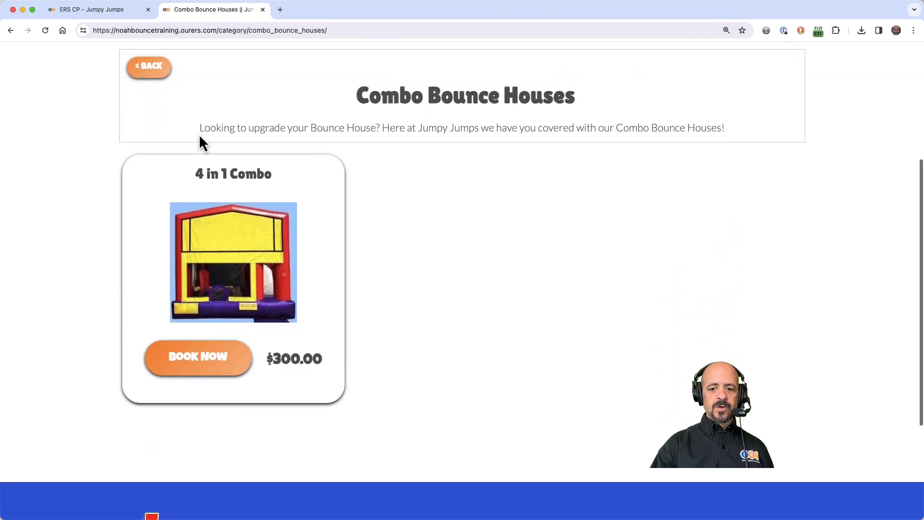
left_click(239, 278)
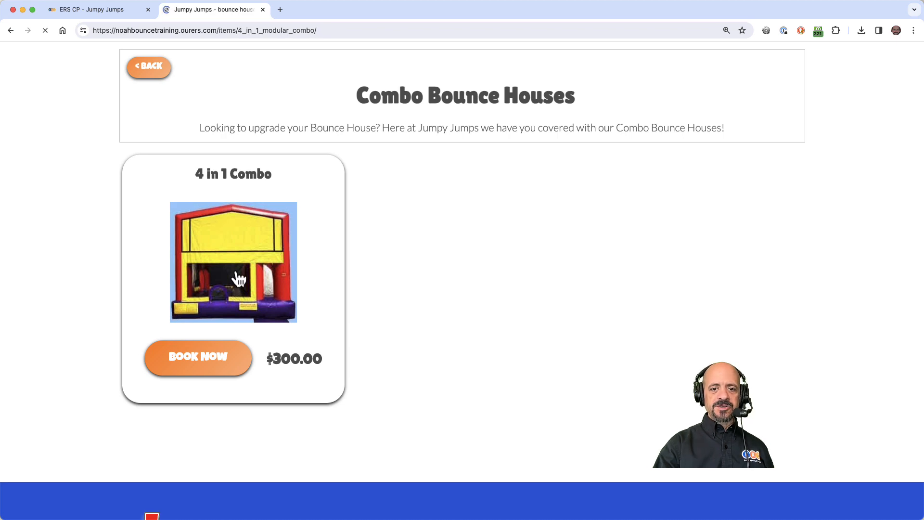
scroll(479, 434, "down", 5)
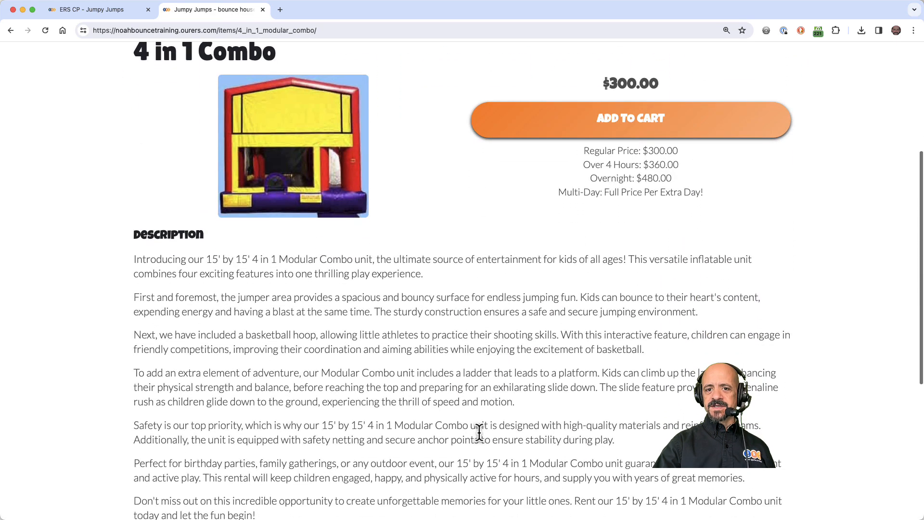